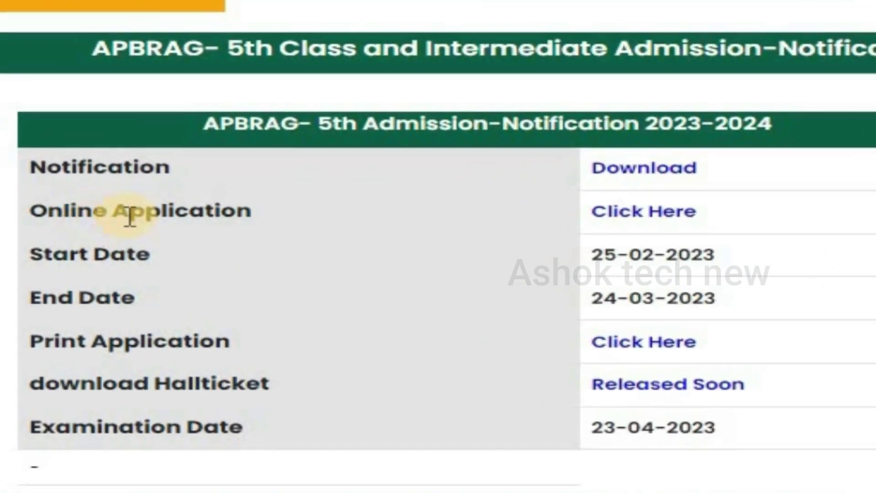
Step: Open the APBRAG 5th Class online application form from the admission notification table
click(662, 218)
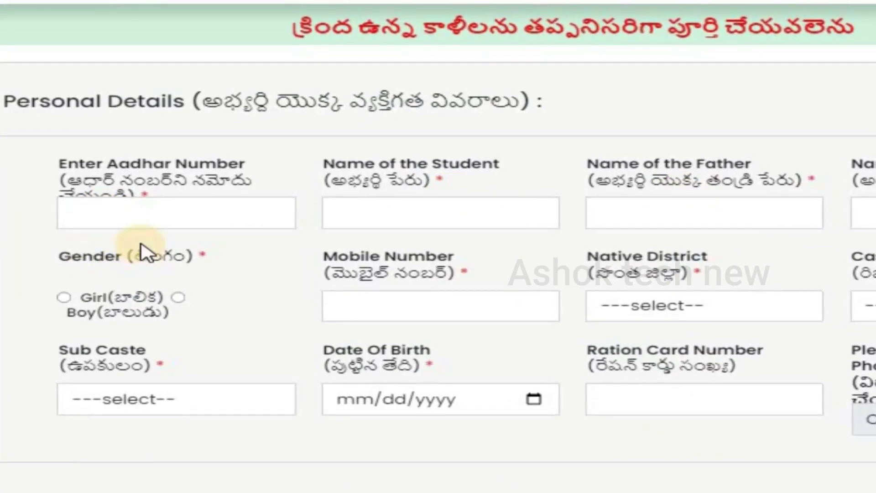
Step: Enter the student's Aadhaar number, student and father names, gender Girl, and mobile number
click(127, 214)
key(ctrl+v)
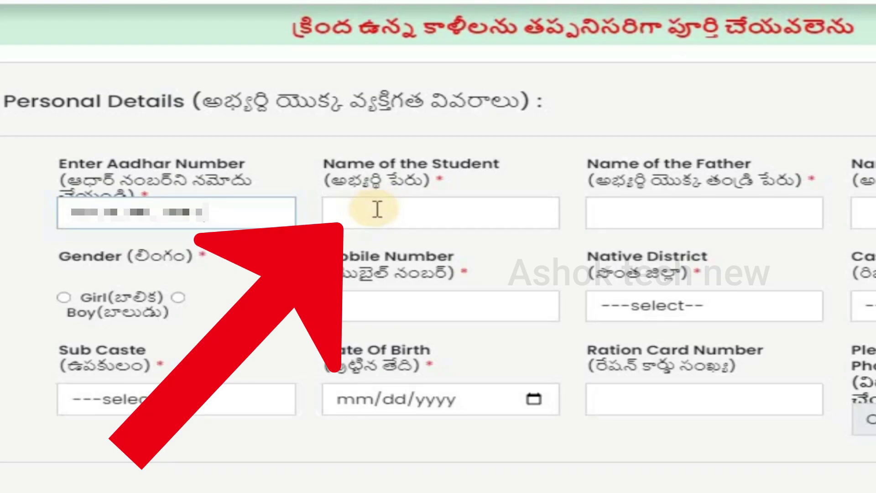
click(377, 209)
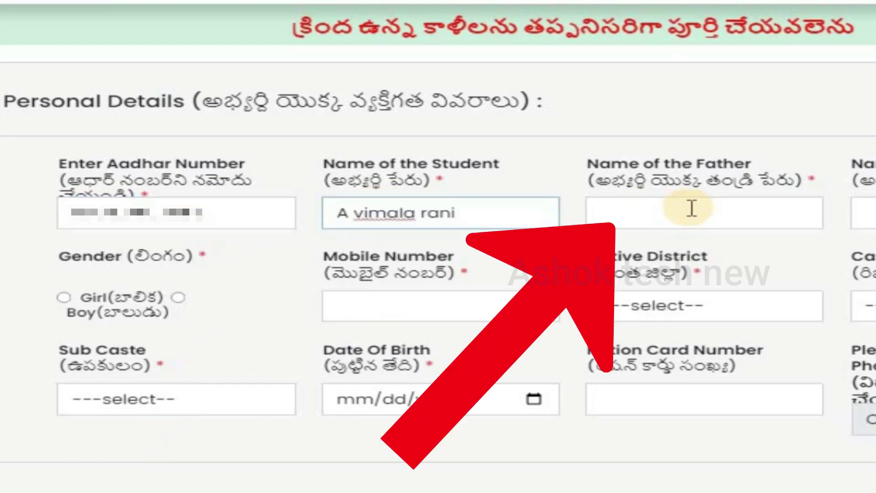
click(650, 217)
text(A)
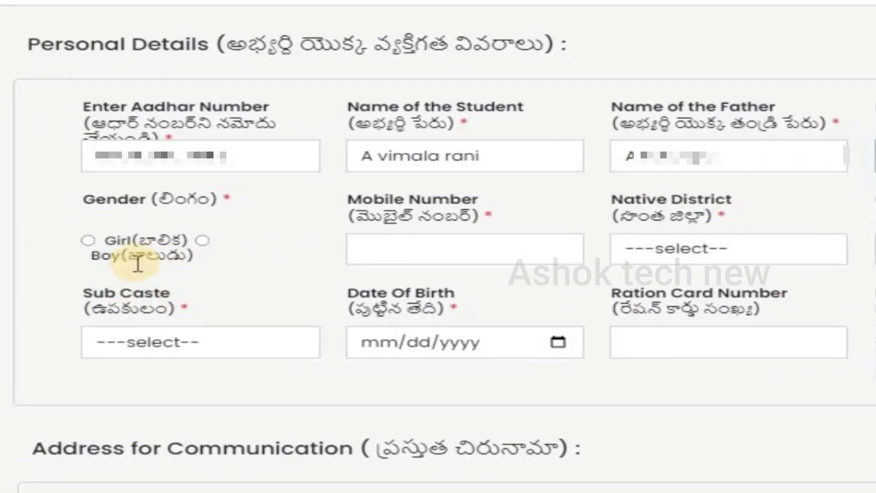
click(88, 241)
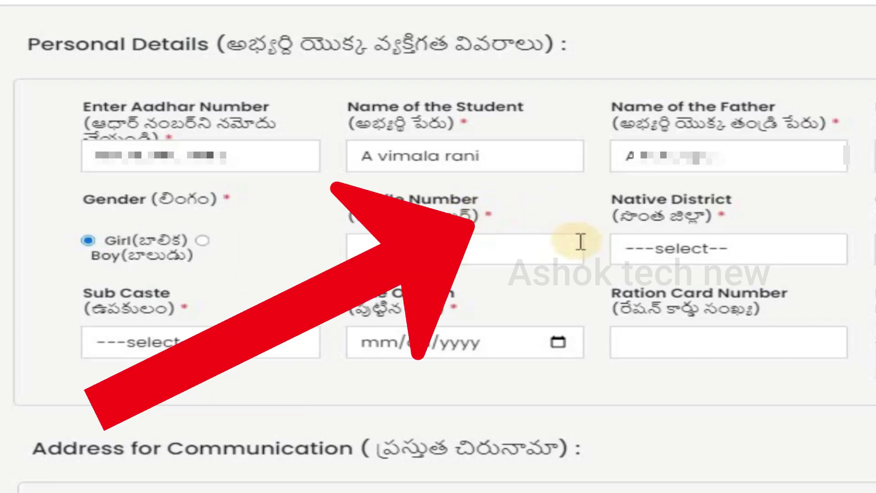
click(426, 242)
text(9999999999)
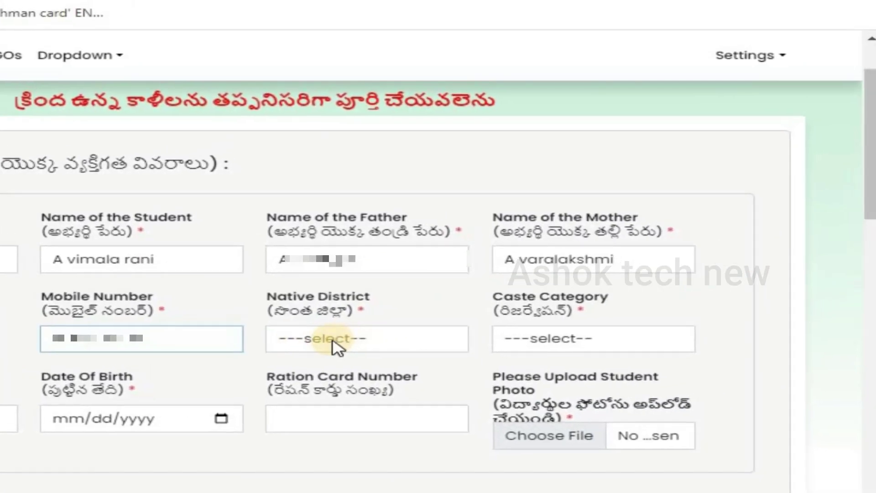
Step: Set the Native District to Nandyal
click(341, 344)
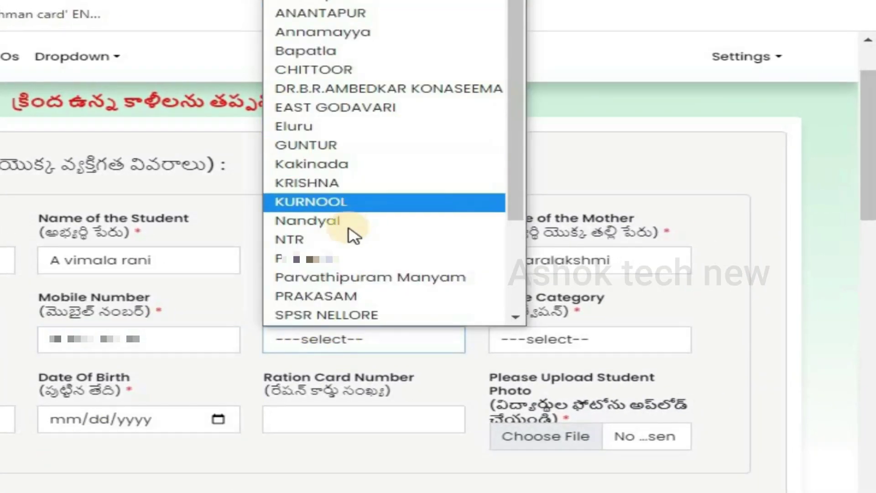
scroll(392, 137, down, 3)
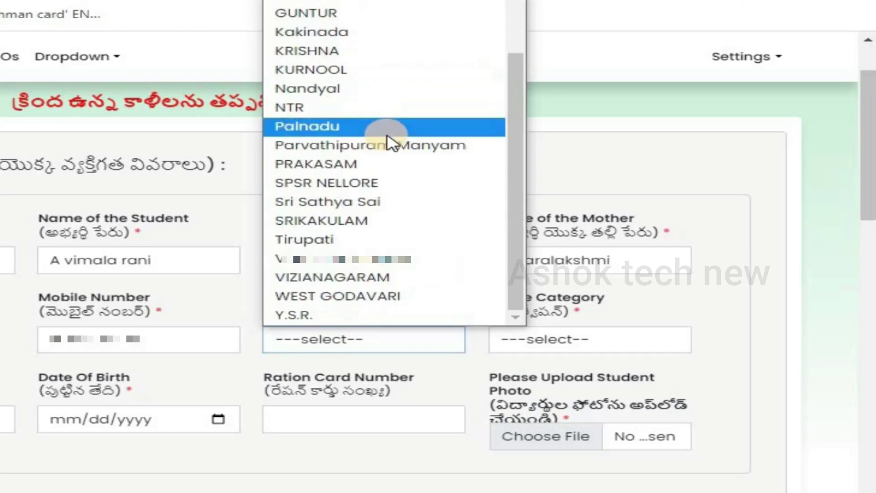
scroll(379, 142, up, 3)
click(314, 268)
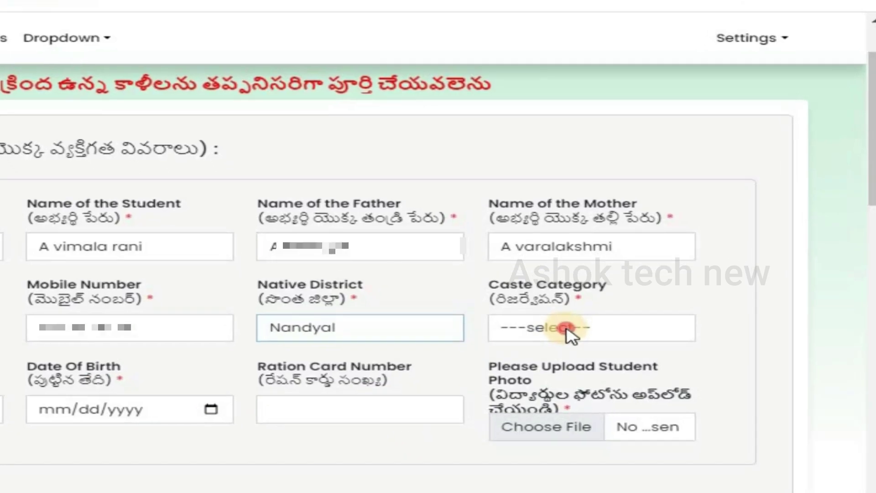
Step: Choose Mala as the Sub Caste under Caste Category
click(565, 341)
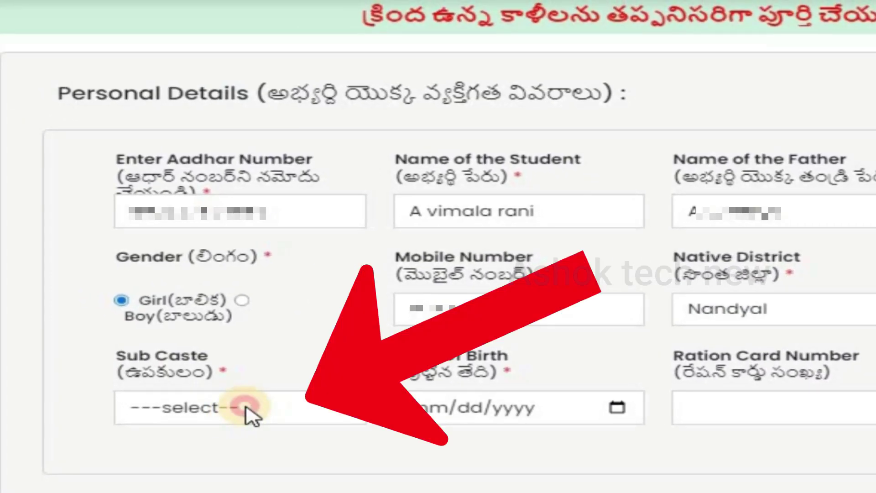
click(167, 388)
scroll(238, 175, down, 3)
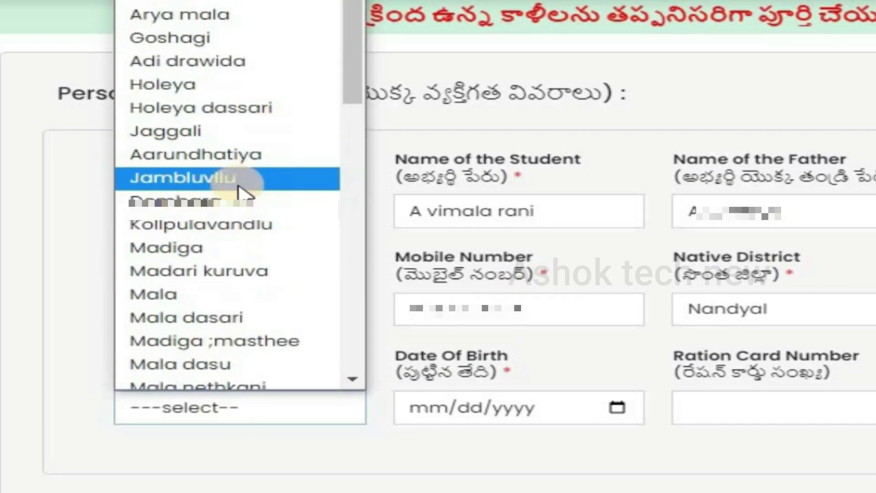
click(307, 302)
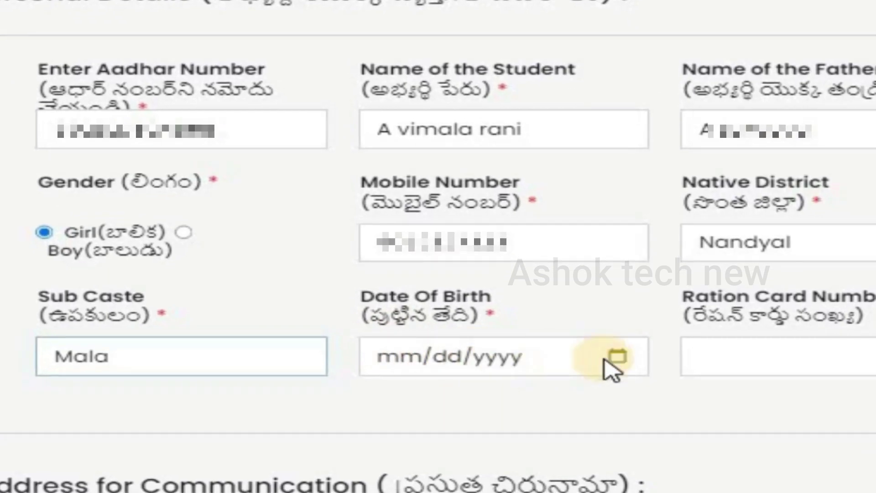
click(616, 383)
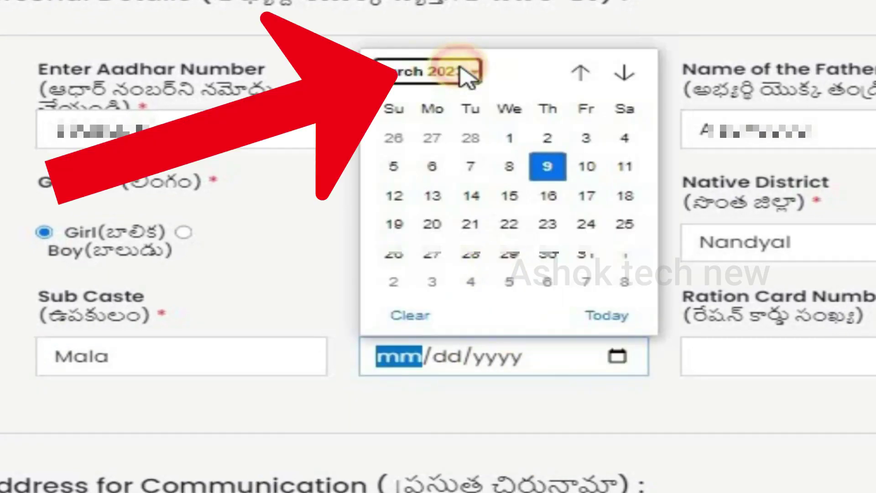
Step: Set the Date of Birth to 02/20/2013 in the date picker
click(460, 71)
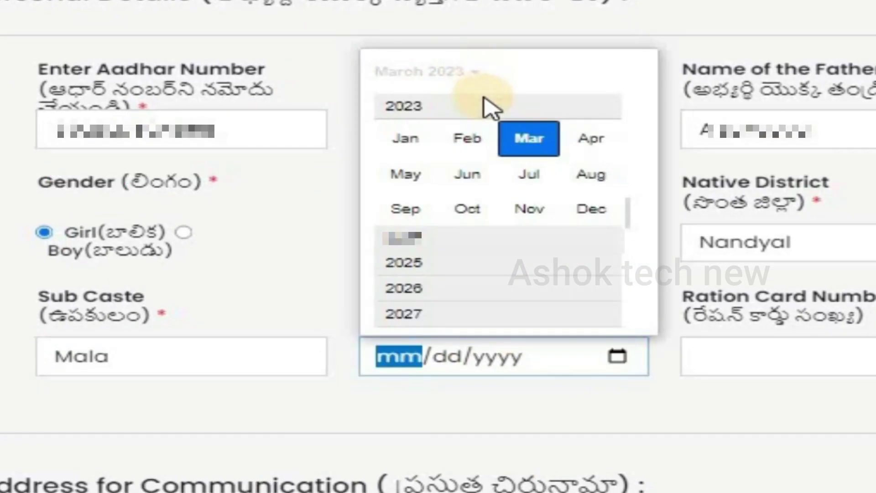
scroll(489, 110, up, 5)
click(470, 142)
click(508, 224)
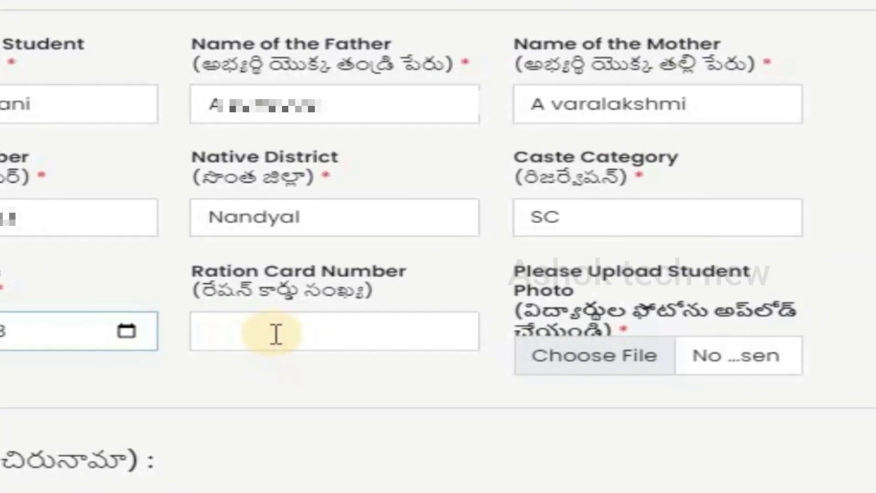
click(863, 343)
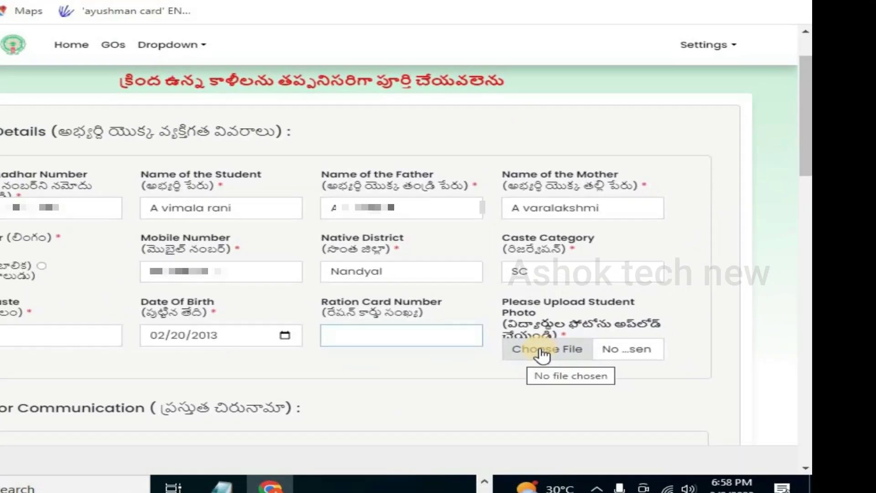
Step: Attach the student's photo file for upload
click(562, 358)
click(281, 275)
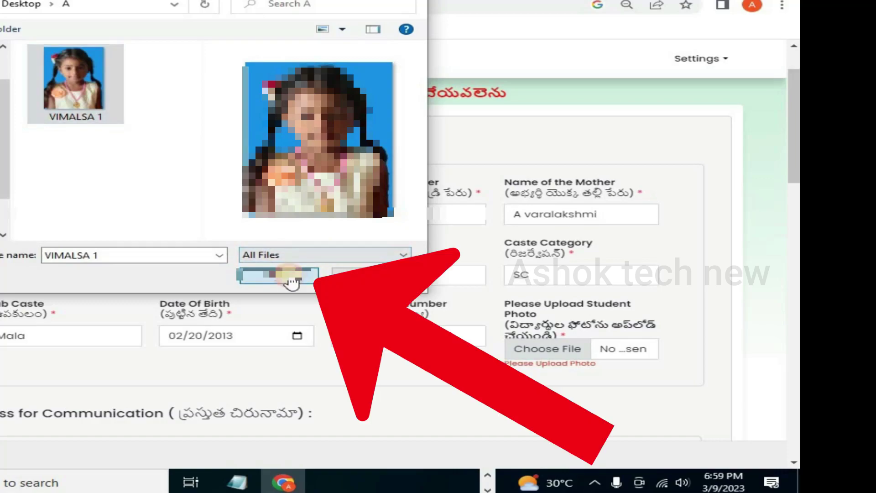
scroll(560, 335, down, 2)
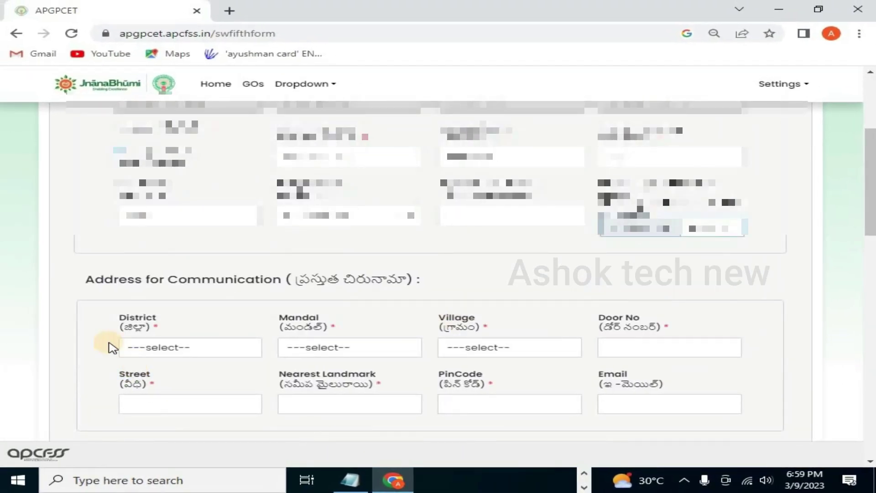
Step: Select the communication address district, mandal and village from their dropdowns
click(182, 351)
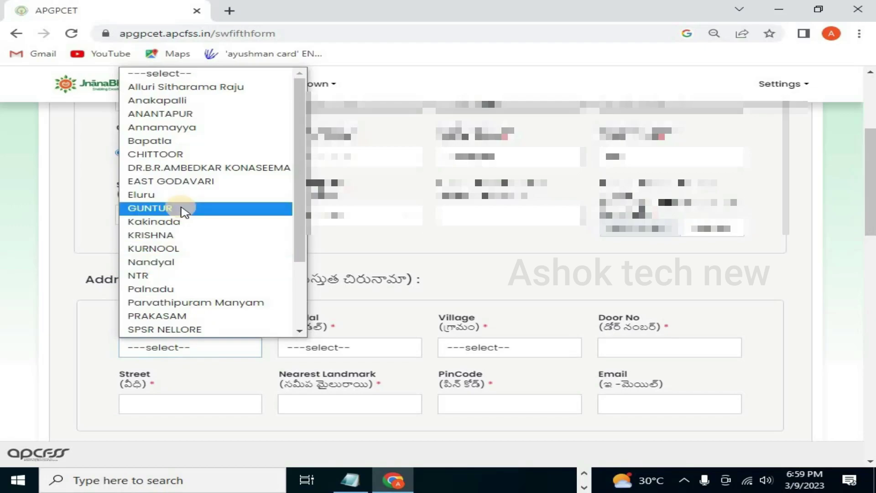
click(192, 262)
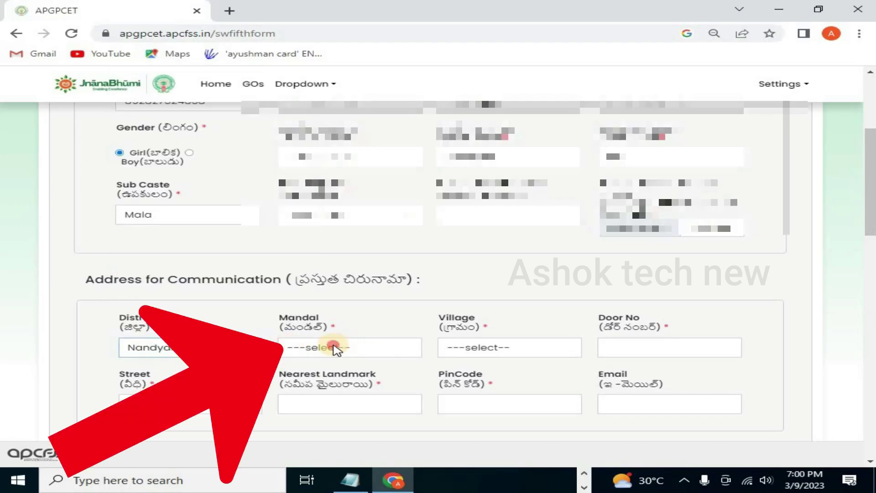
scroll(337, 350, down, 1)
click(338, 283)
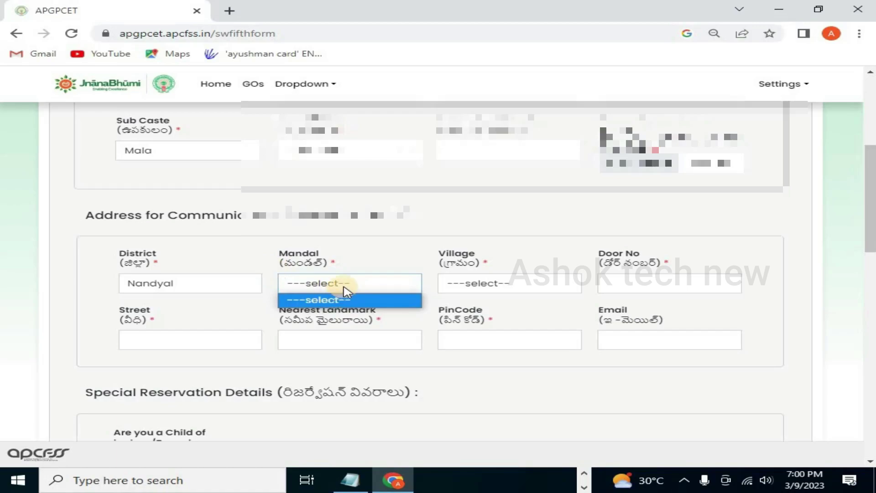
click(344, 283)
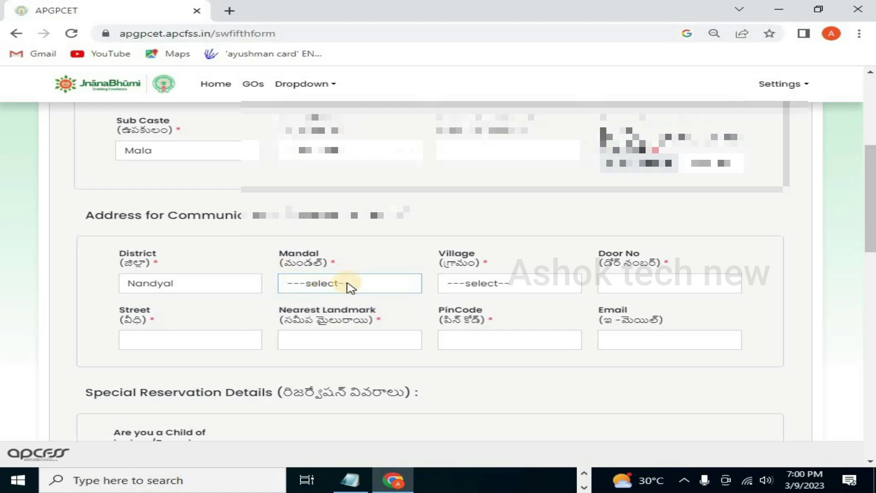
click(368, 286)
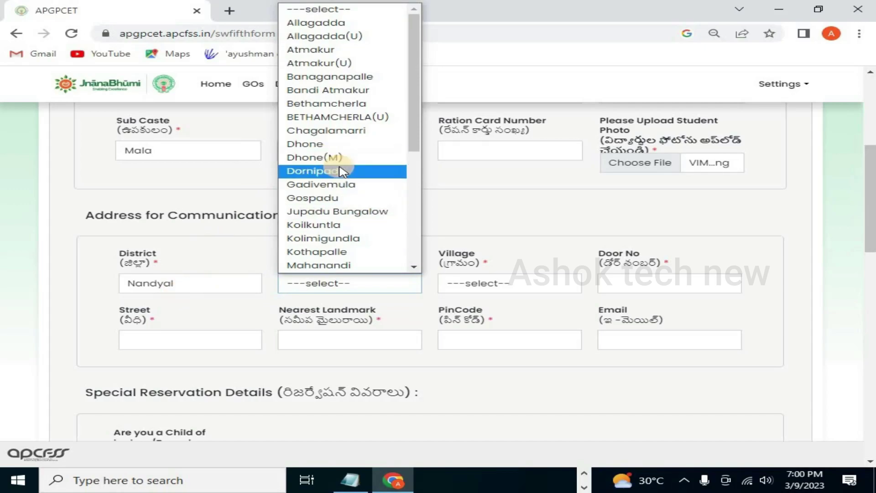
scroll(340, 168, down, 3)
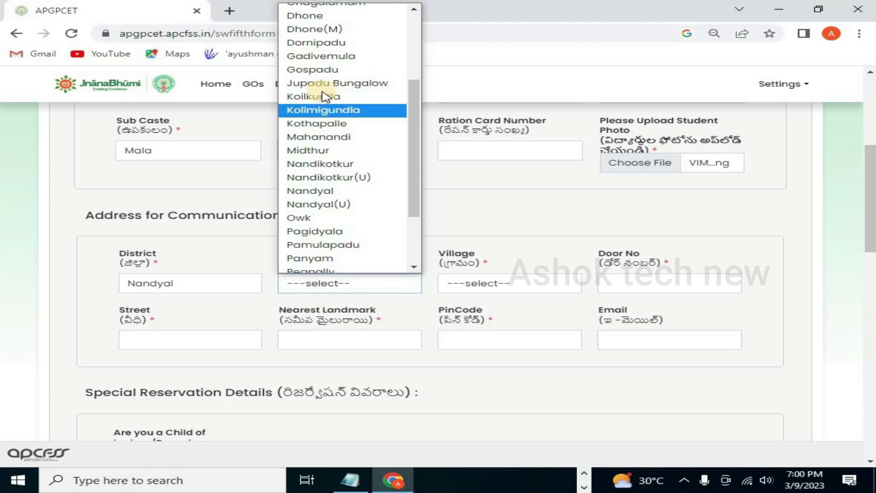
click(327, 62)
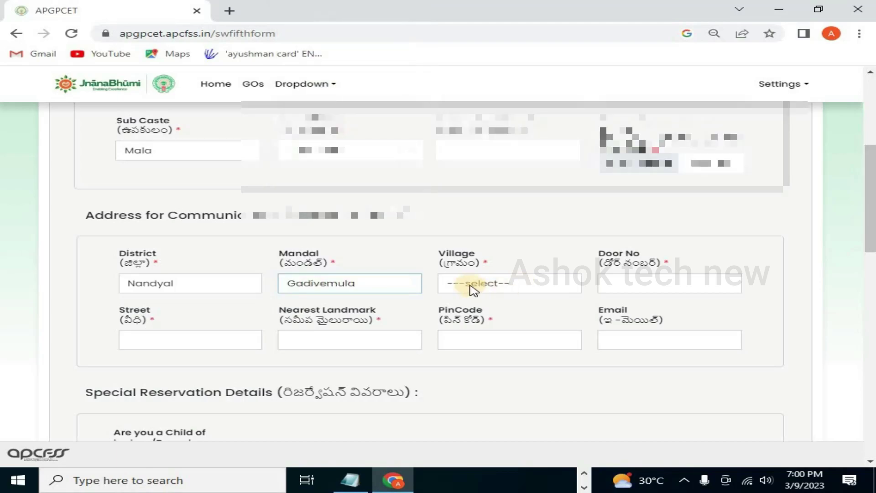
click(500, 286)
click(506, 143)
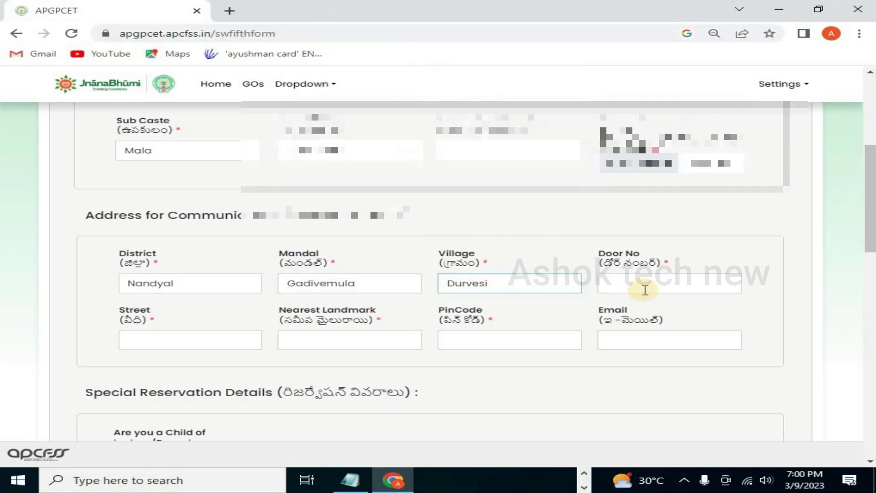
Step: Enter the address door number and street, then begin the nearest landmark
click(645, 287)
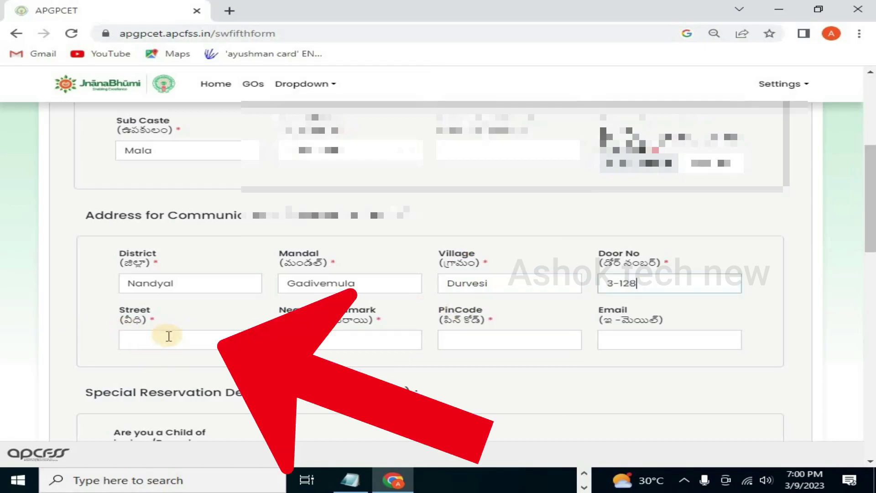
click(201, 336)
scroll(206, 323, down, 1)
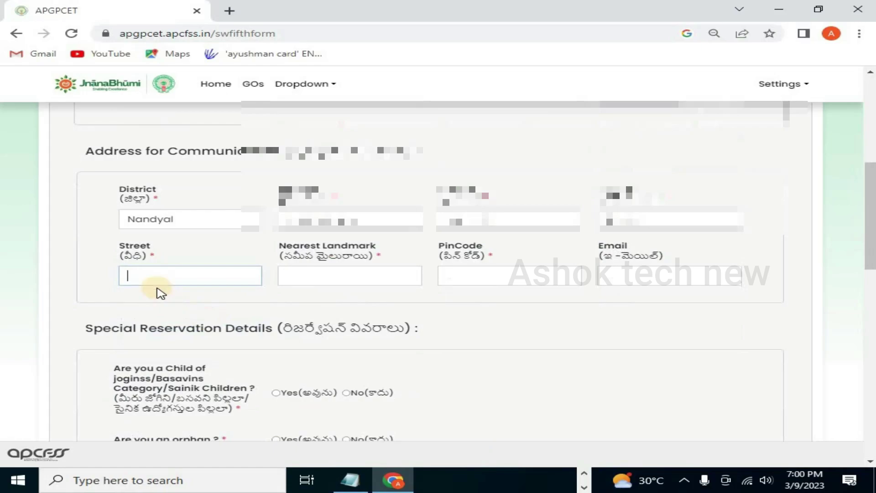
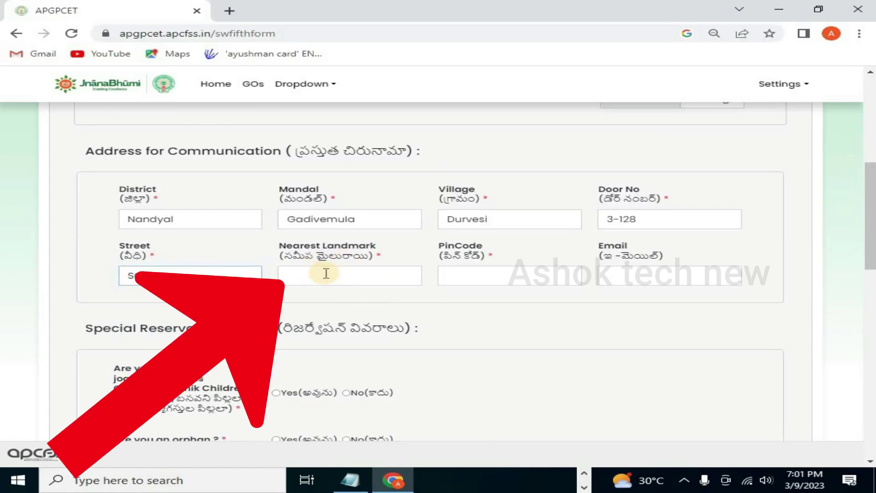
click(300, 269)
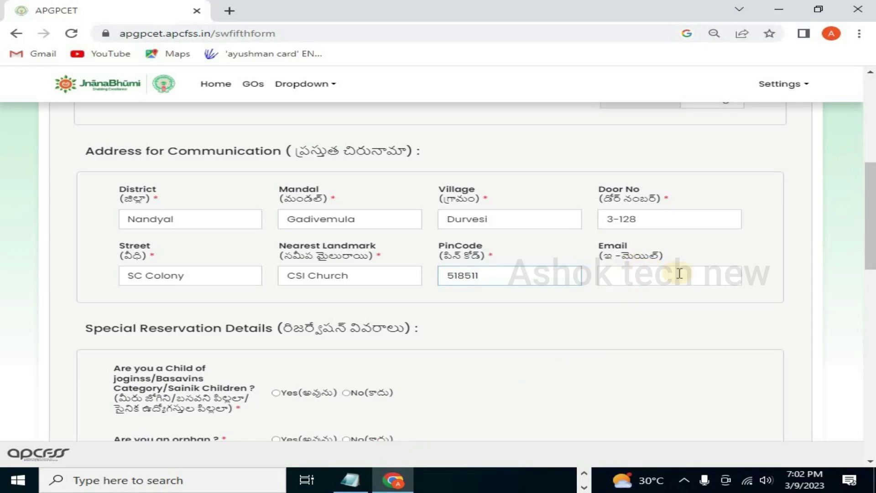
Step: Answer No to the Jogini/Basavin, orphan, atrocities and physically challenged questions
scroll(621, 307, down, 4)
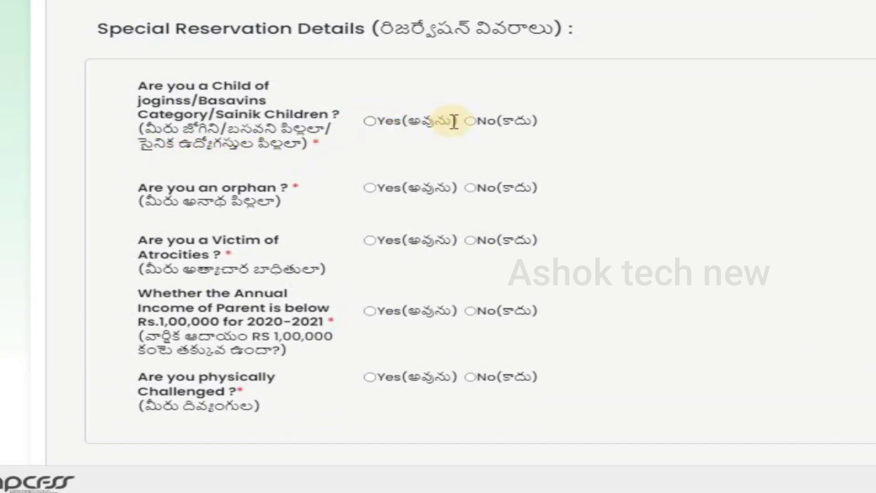
click(470, 121)
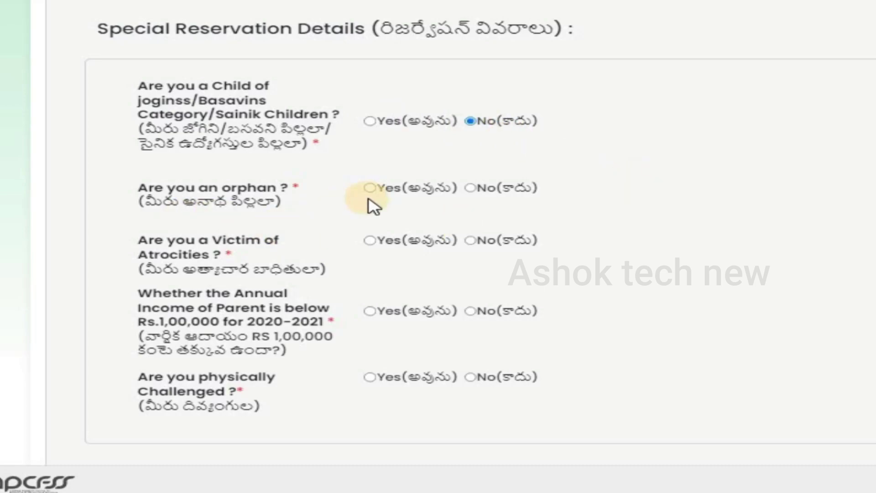
click(471, 188)
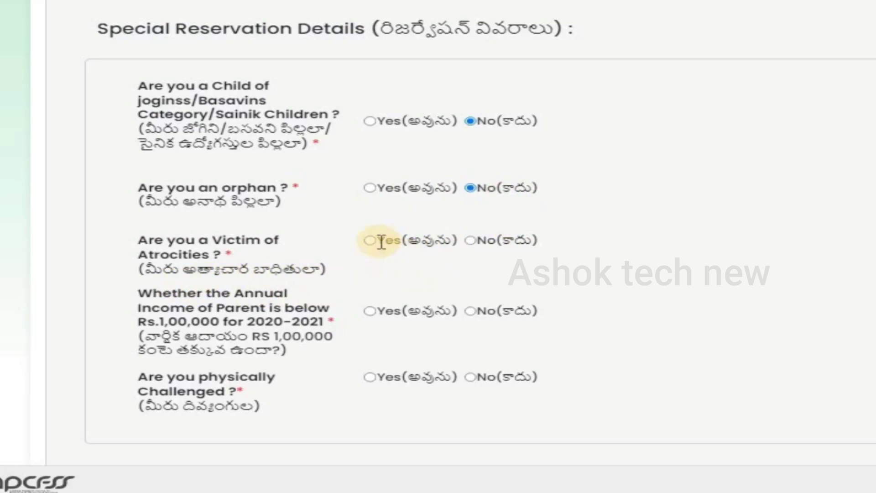
click(470, 241)
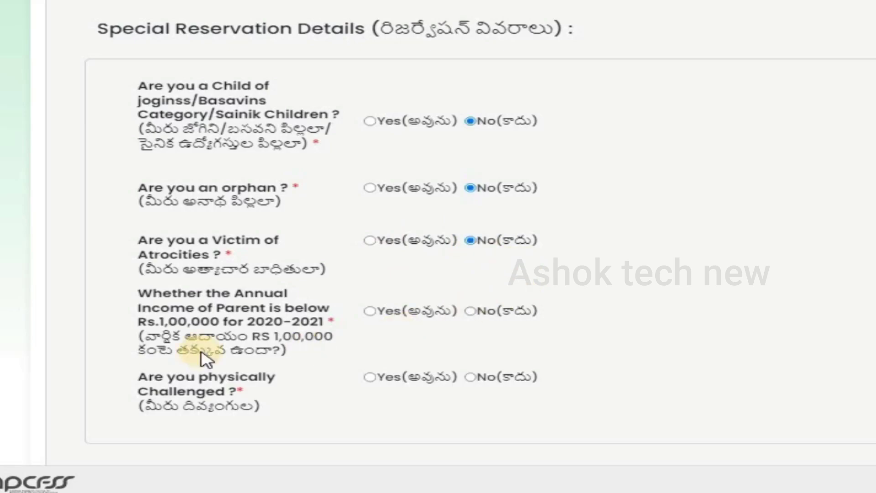
scroll(369, 297, down, 2)
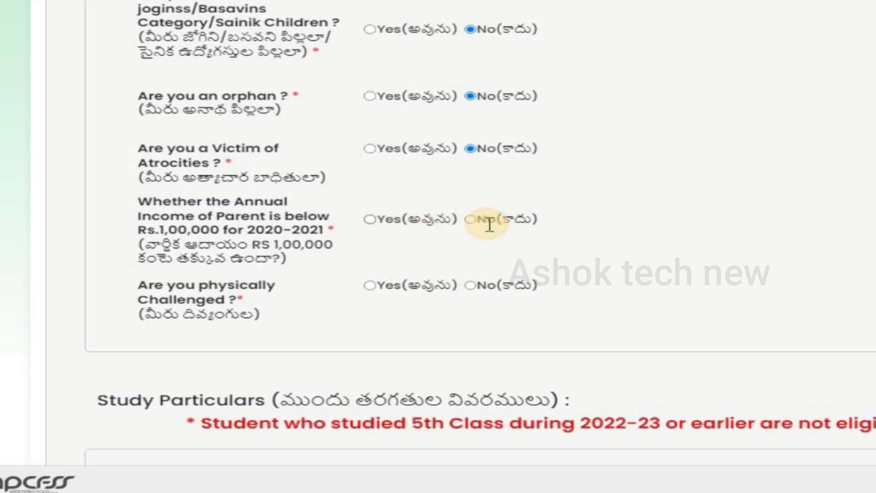
click(473, 286)
click(370, 286)
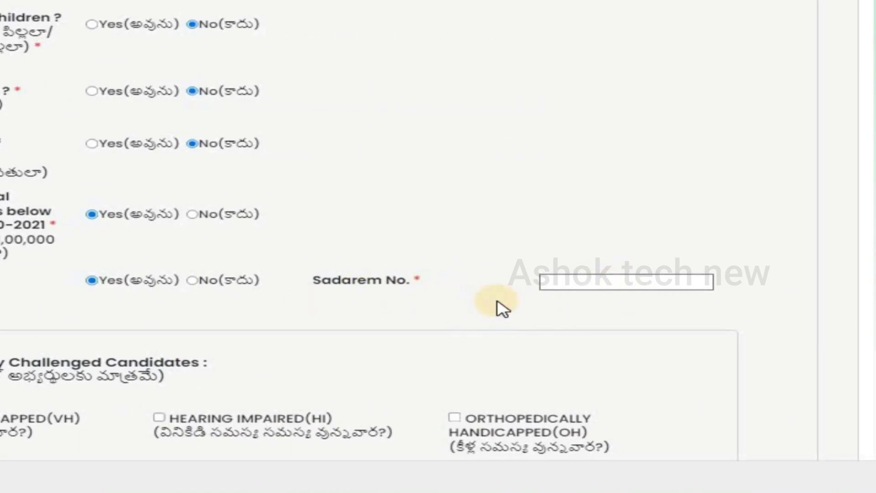
click(190, 280)
scroll(374, 295, down, 5)
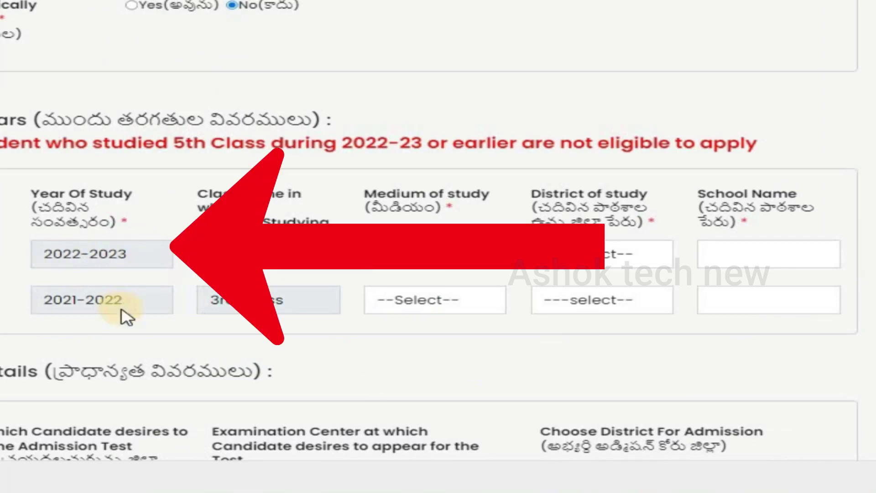
Step: Set ENGLISH as medium of study for both 2022-2023 and 2021-2022
scroll(312, 273, down, 2)
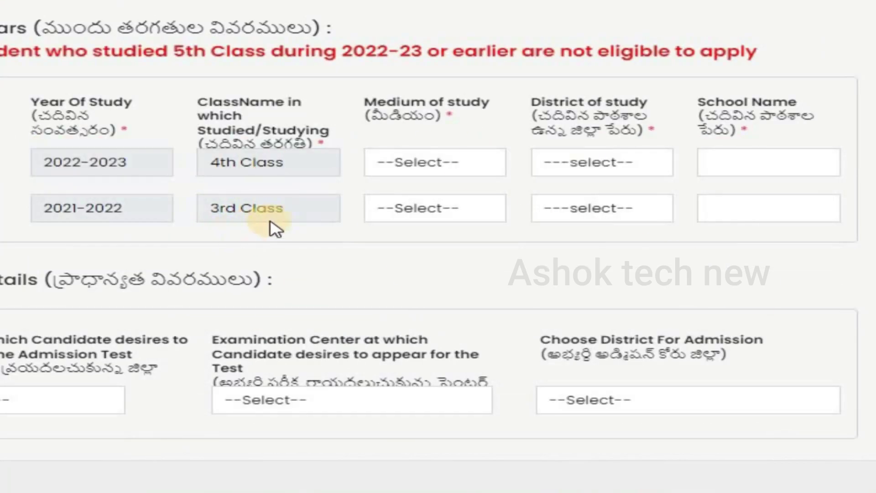
click(470, 172)
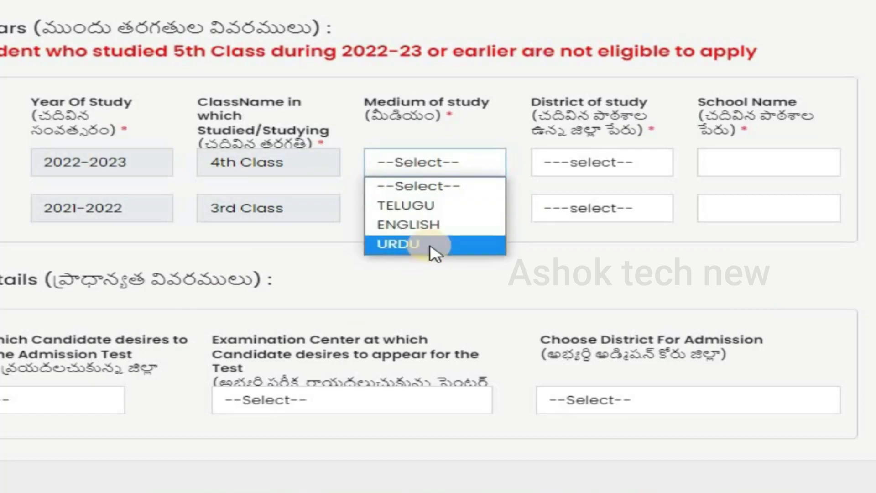
click(429, 223)
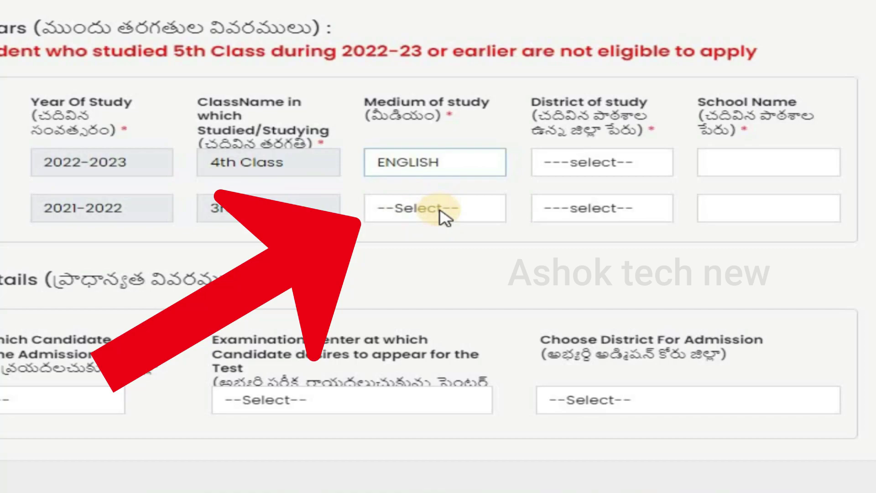
click(442, 215)
click(429, 270)
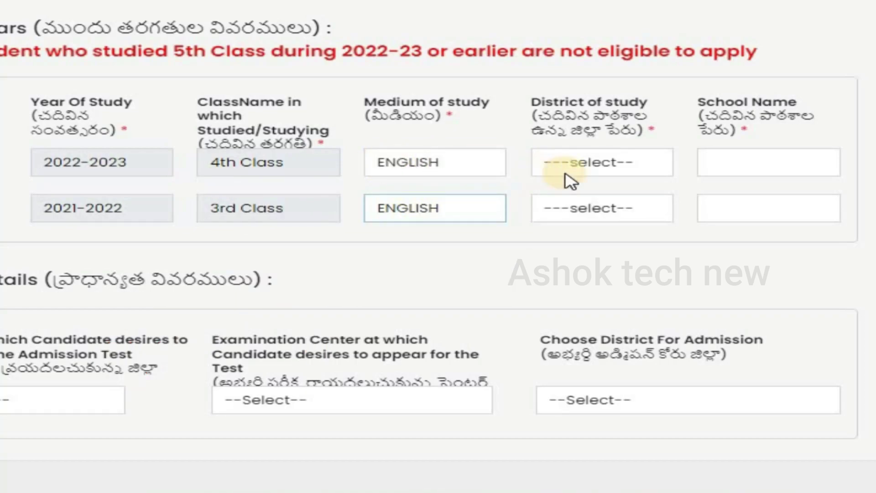
Step: Set Nandyal as district of study for both 2022-2023 and 2021-2022
click(590, 166)
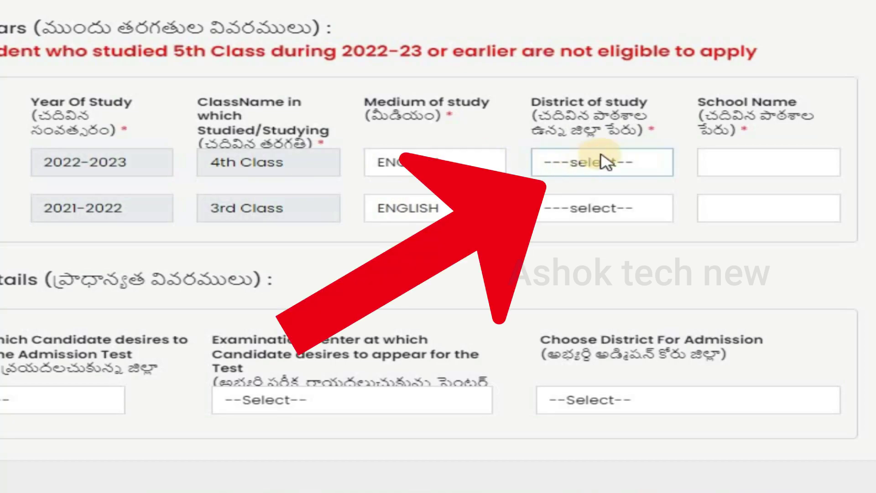
click(618, 170)
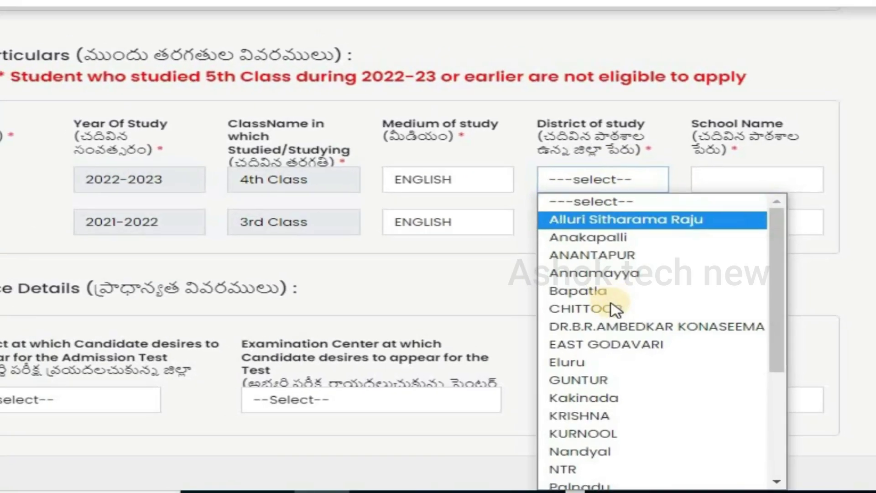
scroll(626, 258, down, 3)
click(626, 258)
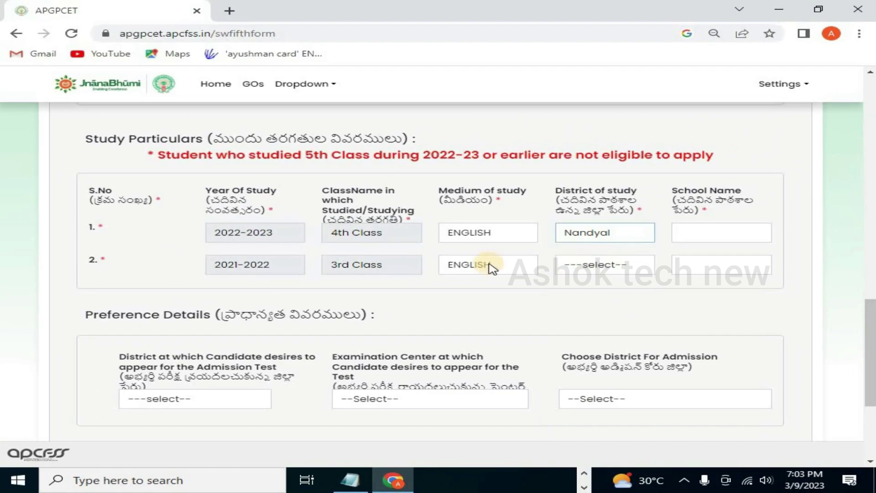
click(595, 267)
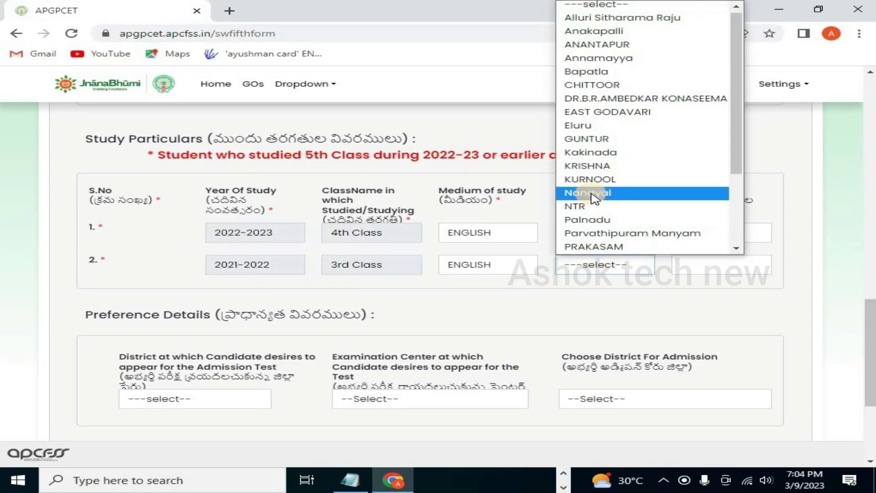
click(662, 303)
click(600, 270)
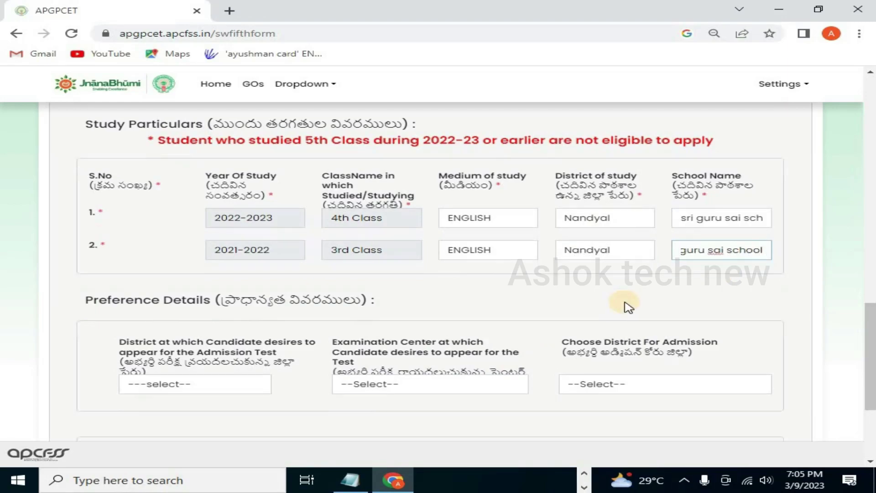
Step: Choose Nandyal test district, ALLAGADDA (RPRP) Gurukulam exam centre, and Nandyal admission district
scroll(623, 299, down, 3)
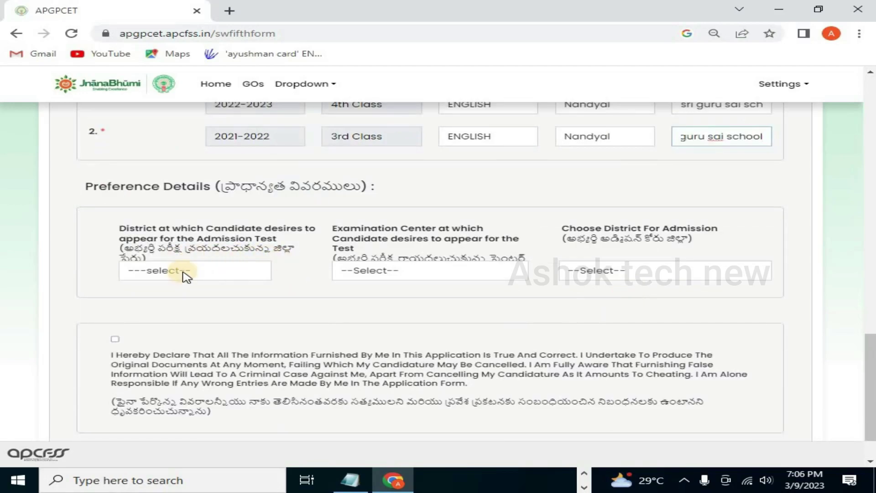
click(182, 272)
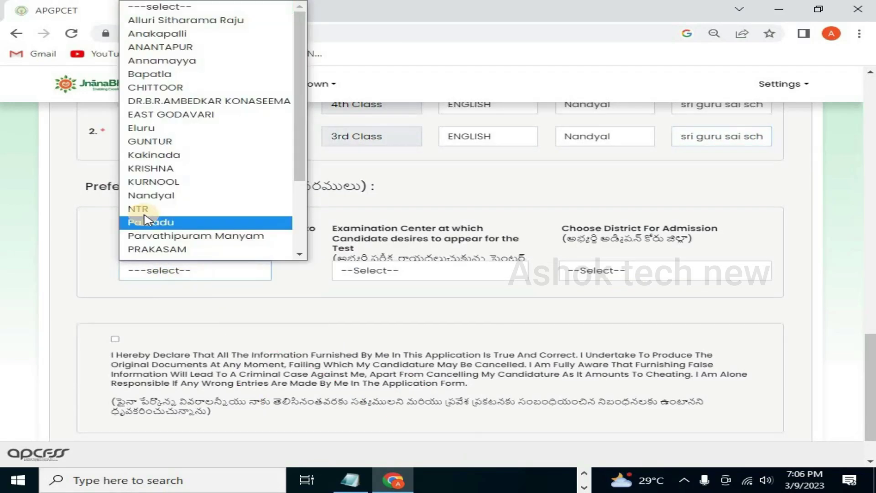
click(185, 197)
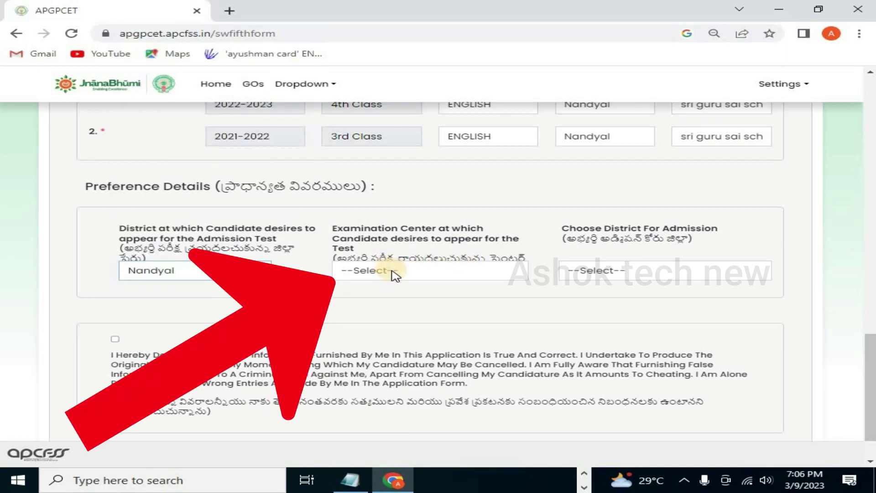
click(394, 272)
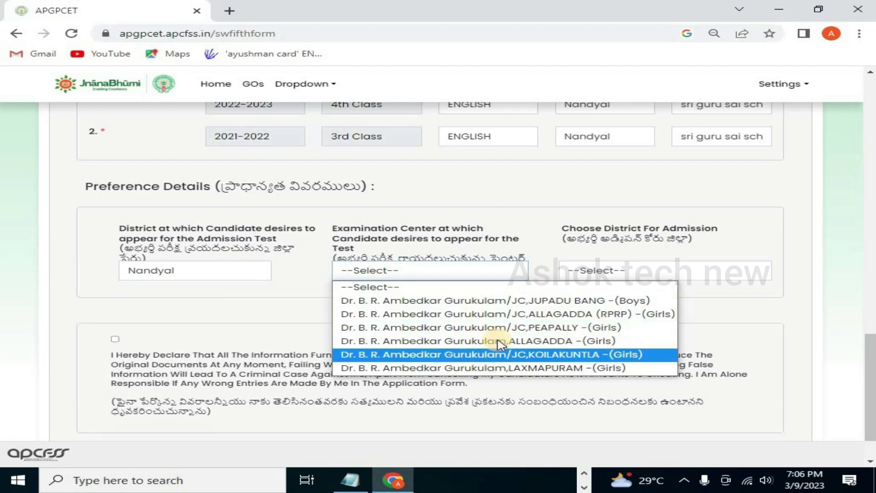
click(637, 316)
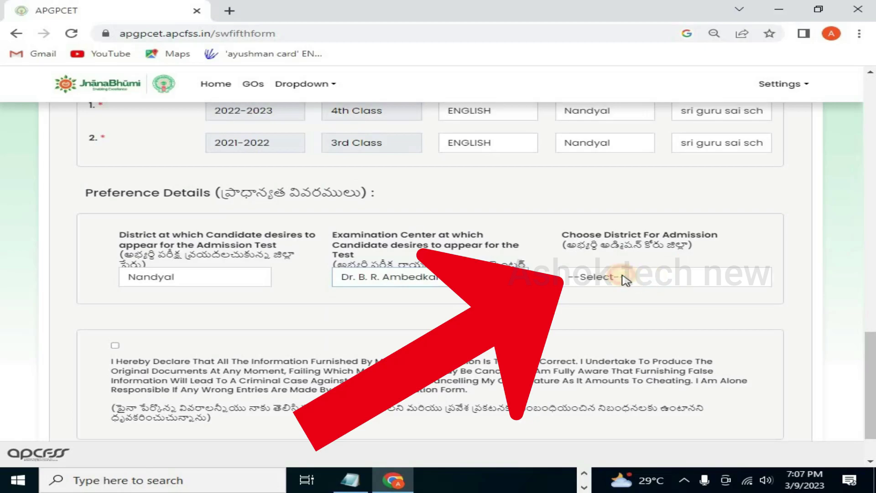
click(625, 279)
click(598, 308)
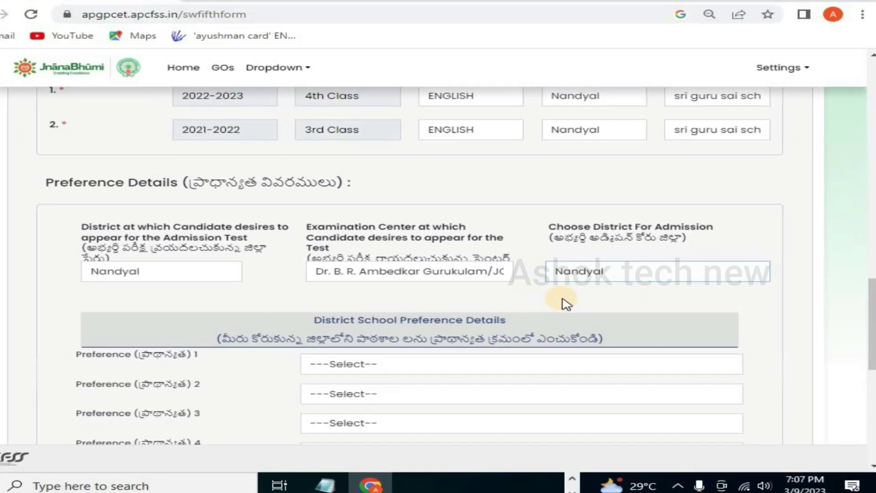
Step: Fill preferences 1–10 from ALLAGADDA (RPRP) to PEAPALLY and tick the declaration
scroll(401, 265, down, 3)
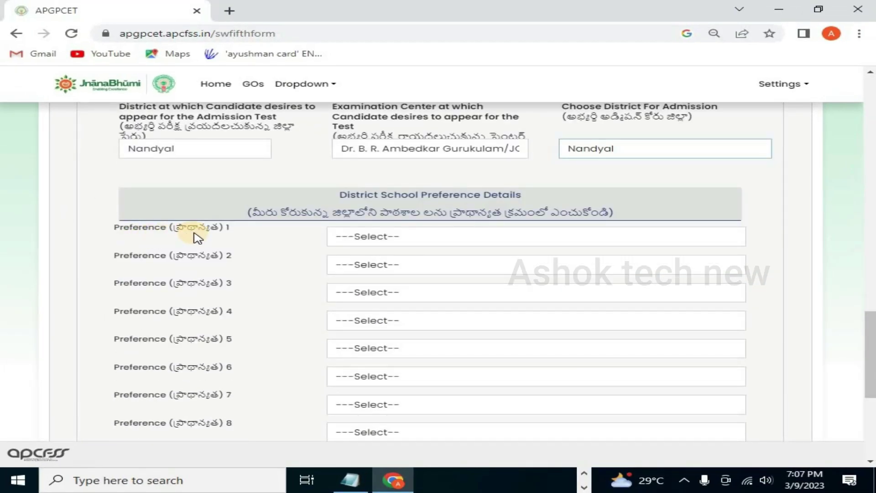
click(423, 243)
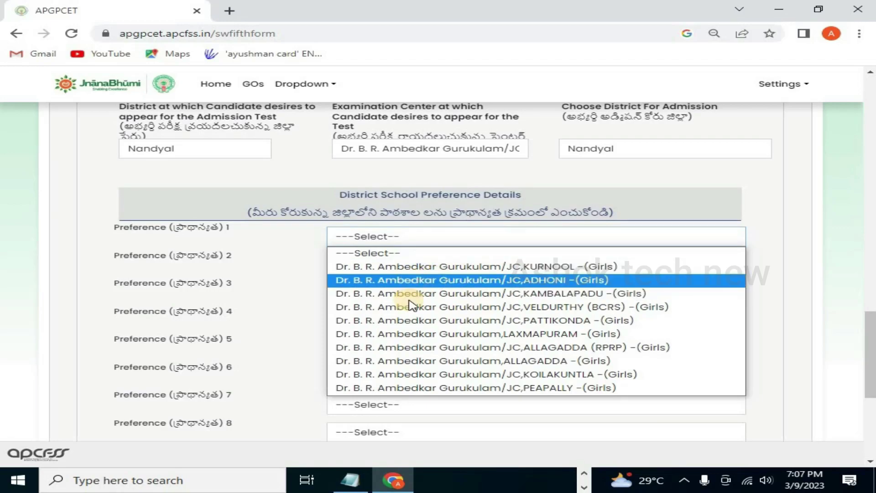
key(Escape)
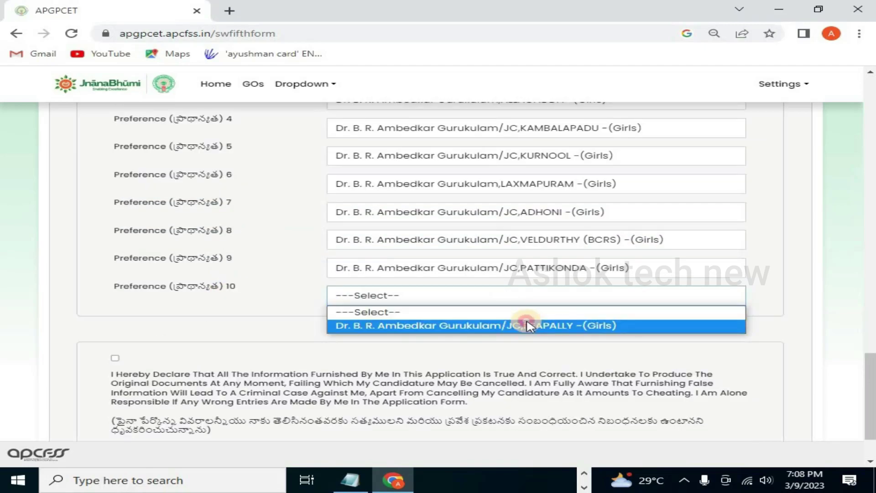
click(527, 324)
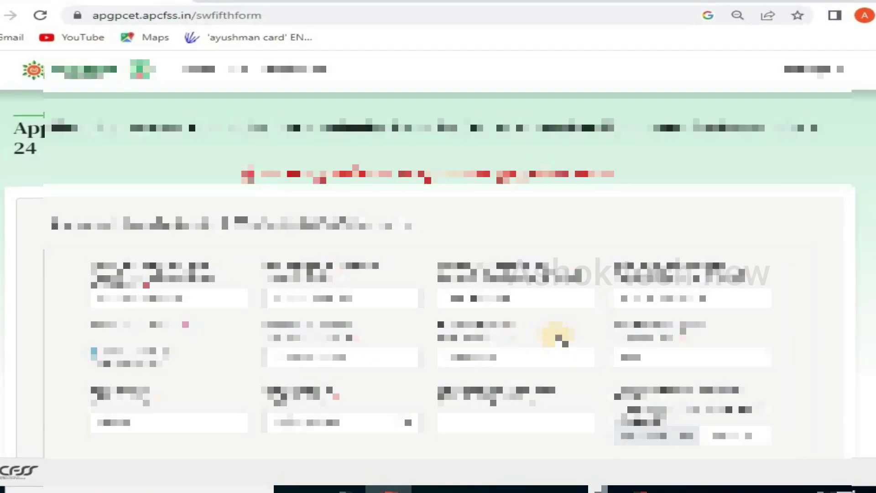
scroll(548, 329, down, 15)
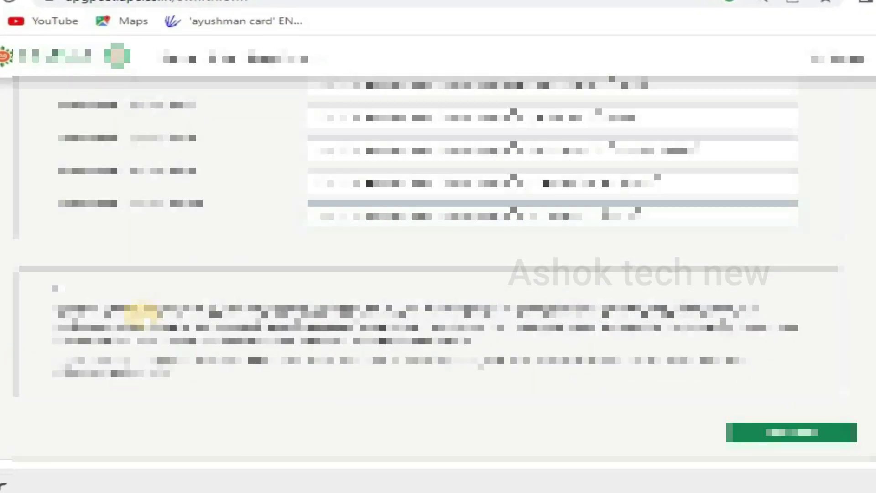
click(61, 288)
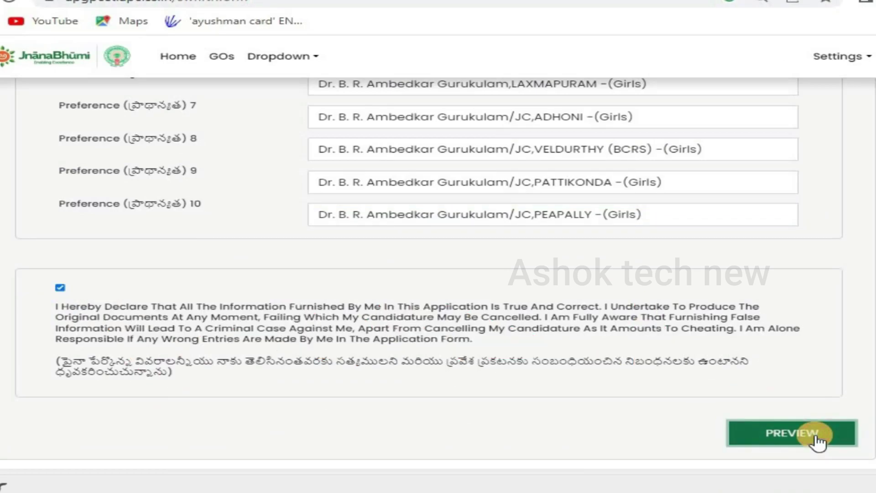
Step: Preview the completed application, submit it, and confirm the save prompt
click(817, 439)
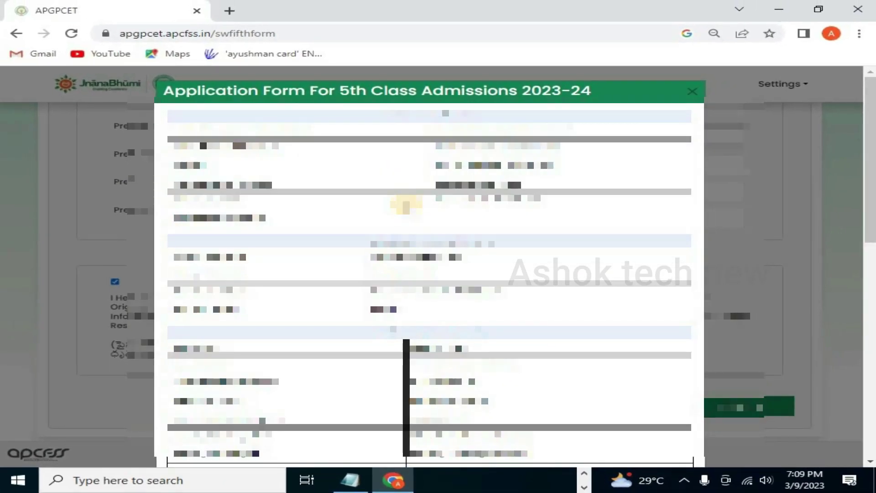
scroll(440, 189, down, 10)
scroll(497, 247, down, 3)
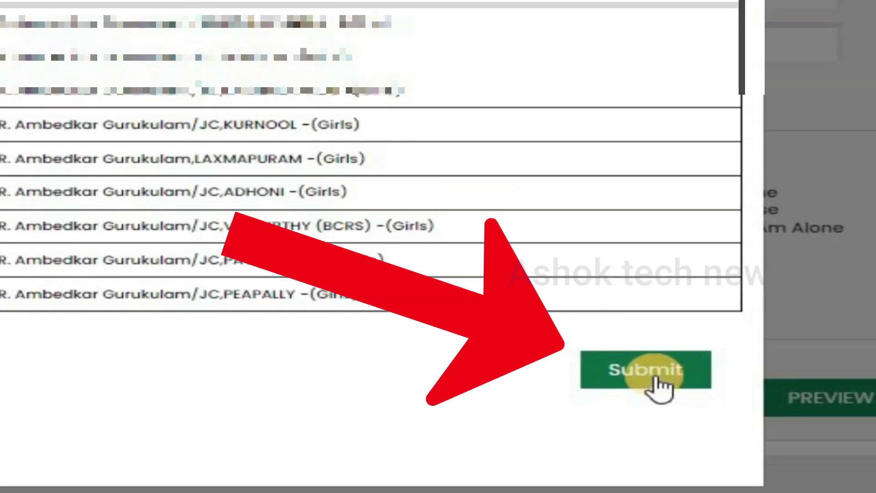
click(657, 385)
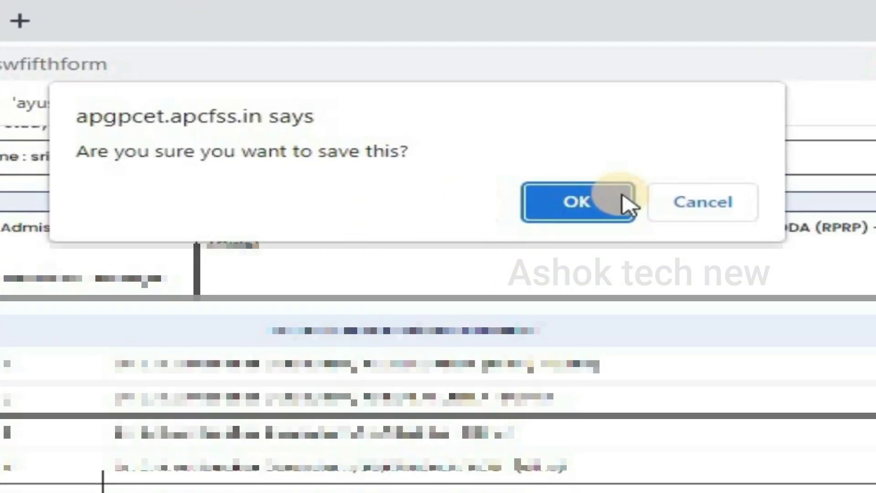
click(620, 202)
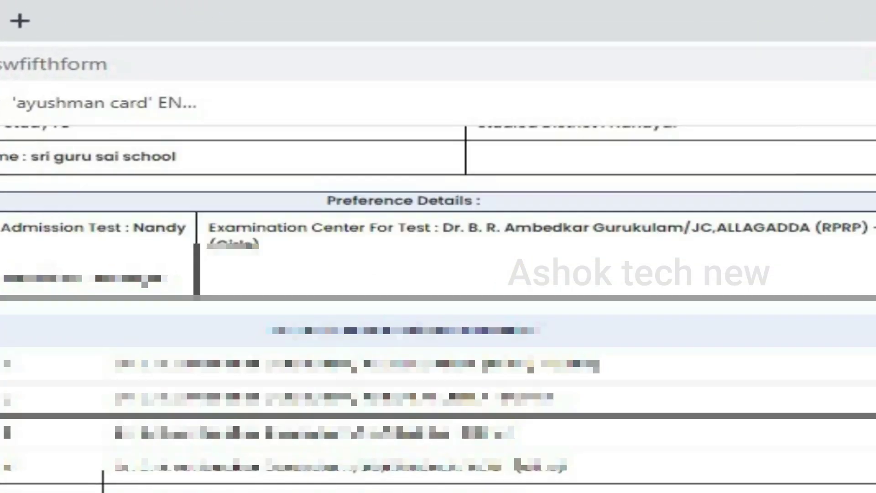